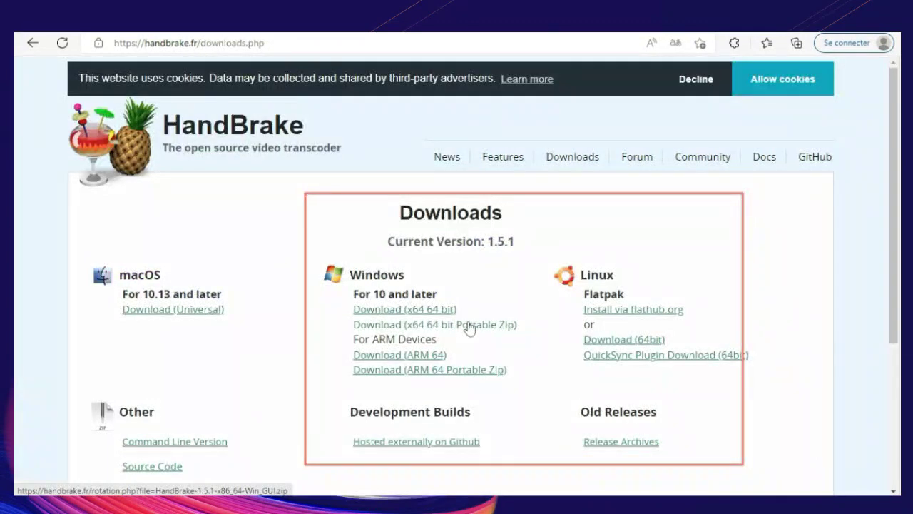
Download the Windows x64 64-bit HandBrake 1.5.1 installer, launch it and dismiss the duplicate-installer notice.
{"action": "left_click", "coordinate": [416, 311]}
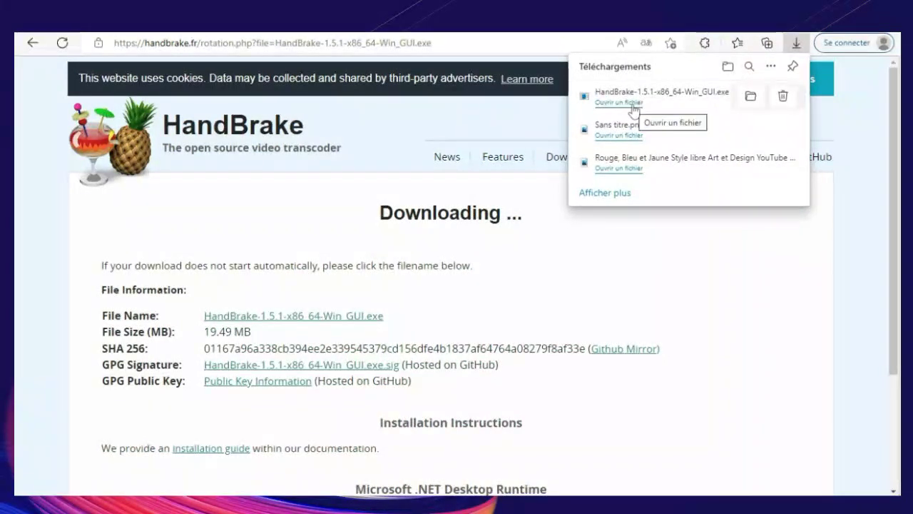
{"action": "left_click", "coordinate": [698, 101]}
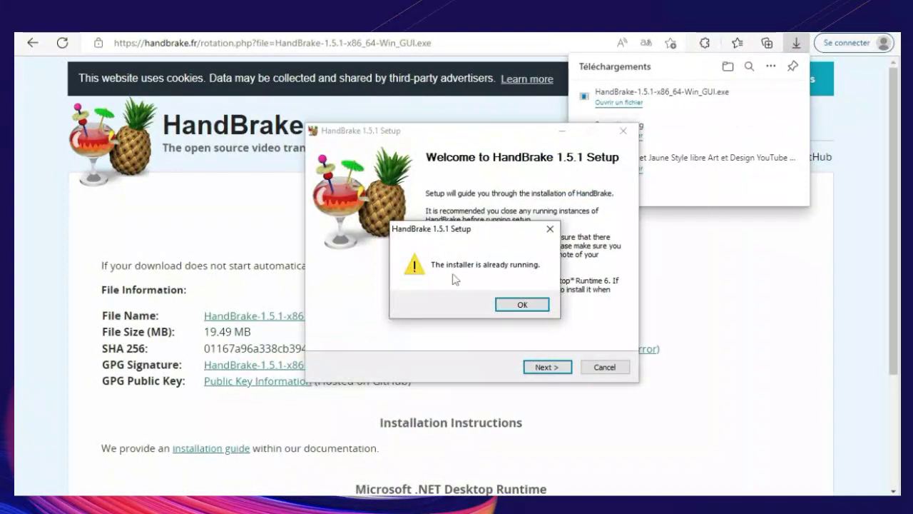
{"action": "left_click", "coordinate": [522, 304]}
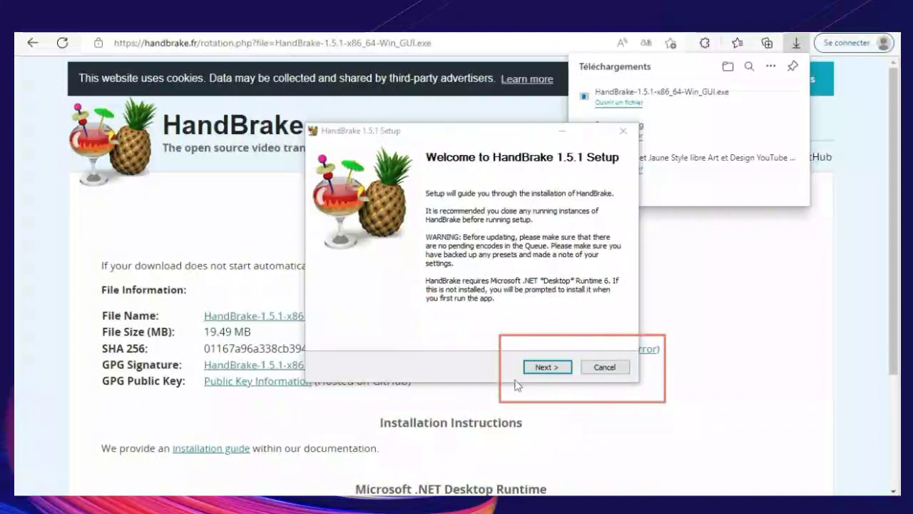
Install HandBrake 1.5.1 in the suggested folder with a desktop shortcut and finish the setup.
{"action": "left_click", "coordinate": [548, 367]}
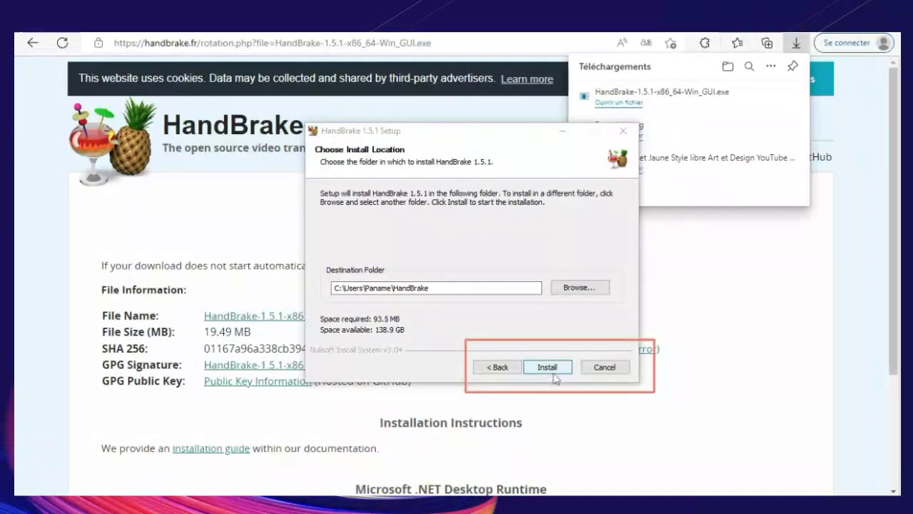
{"action": "left_click", "coordinate": [554, 373]}
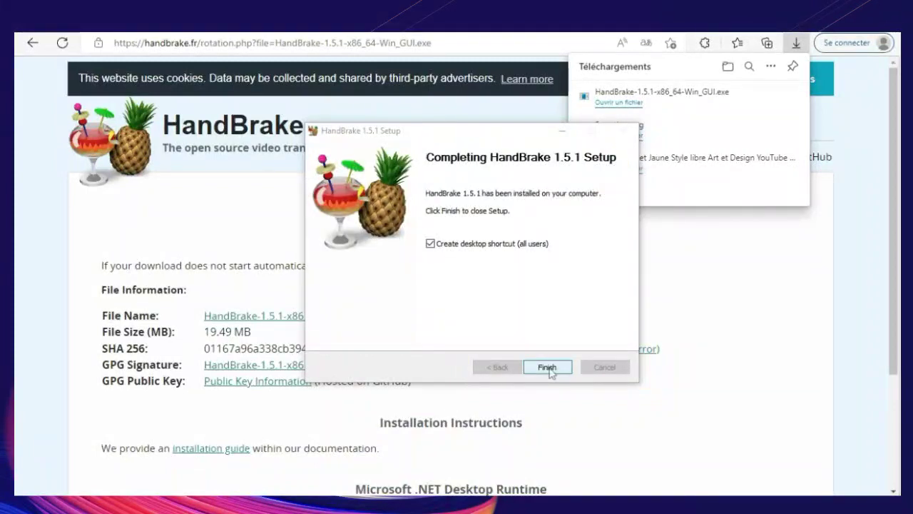
{"action": "left_click", "coordinate": [547, 369]}
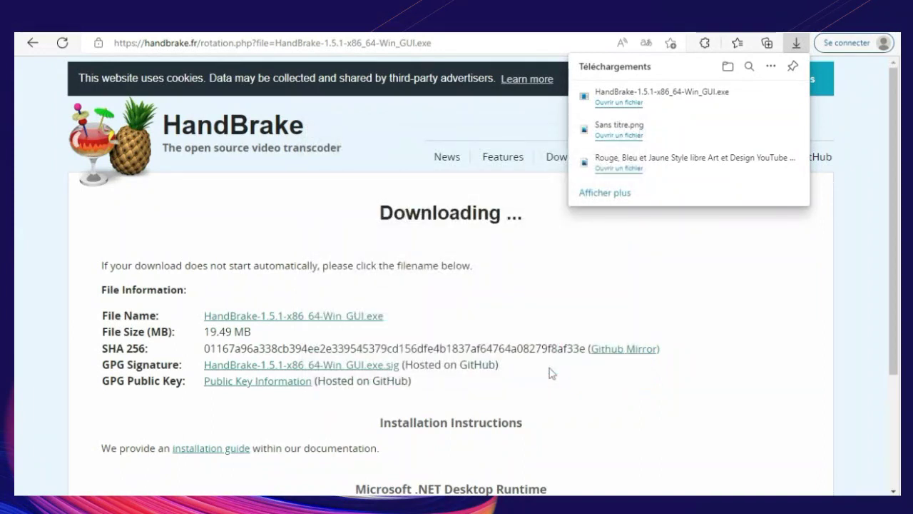
{"action": "key", "text": "super+d"}
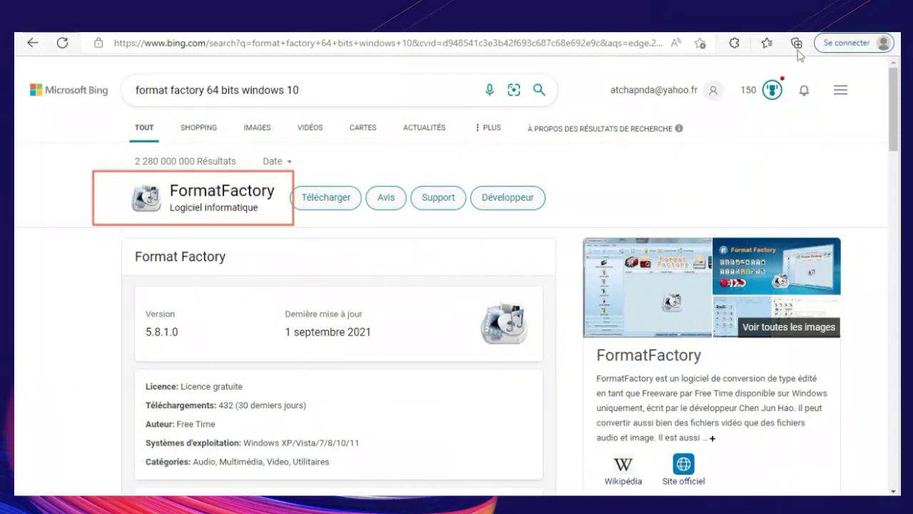
Open the lesnumeriques.com Format Factory page from the search results and download the free version.
{"action": "scroll", "coordinate": [438, 224], "scroll_direction": "down", "scroll_amount": 3}
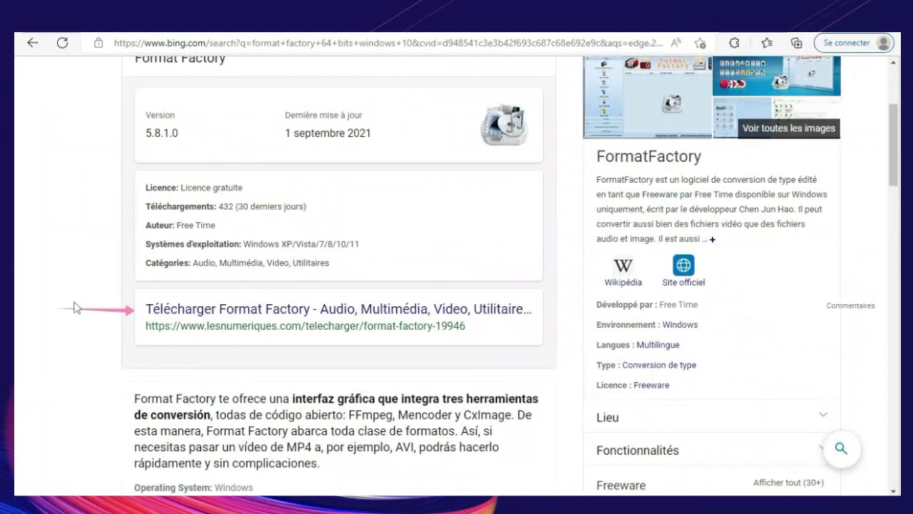
{"action": "left_click", "coordinate": [468, 315]}
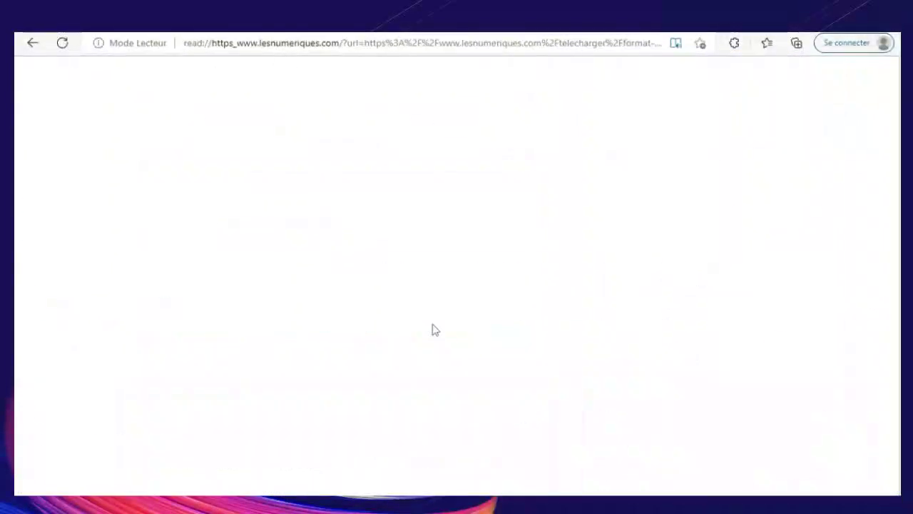
{"action": "scroll", "coordinate": [464, 320], "scroll_direction": "down", "scroll_amount": 2}
{"action": "scroll", "coordinate": [467, 321], "scroll_direction": "up", "scroll_amount": 1}
{"action": "scroll", "coordinate": [467, 321], "scroll_direction": "down", "scroll_amount": 3}
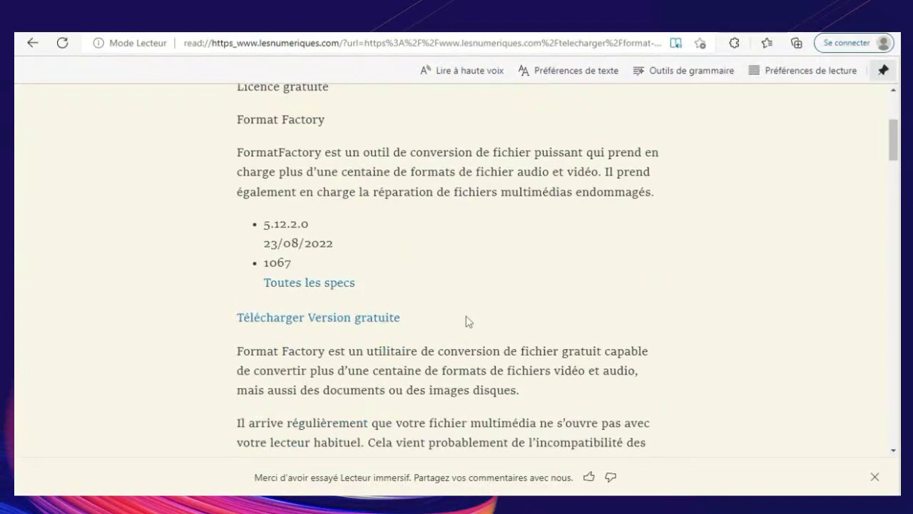
{"action": "scroll", "coordinate": [467, 321], "scroll_direction": "up", "scroll_amount": 3}
{"action": "scroll", "coordinate": [468, 321], "scroll_direction": "up", "scroll_amount": 1}
{"action": "scroll", "coordinate": [468, 321], "scroll_direction": "down", "scroll_amount": 4}
{"action": "scroll", "coordinate": [466, 321], "scroll_direction": "down", "scroll_amount": 5}
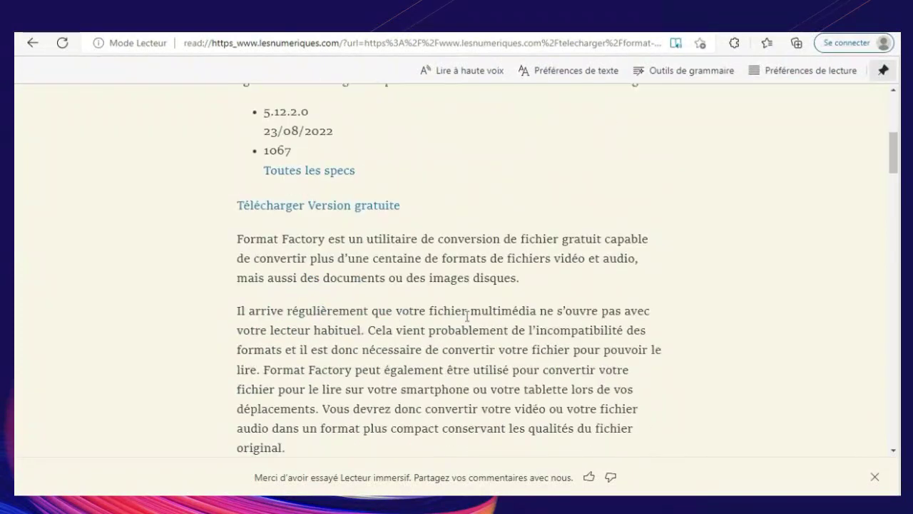
{"action": "scroll", "coordinate": [466, 318], "scroll_direction": "up", "scroll_amount": 4}
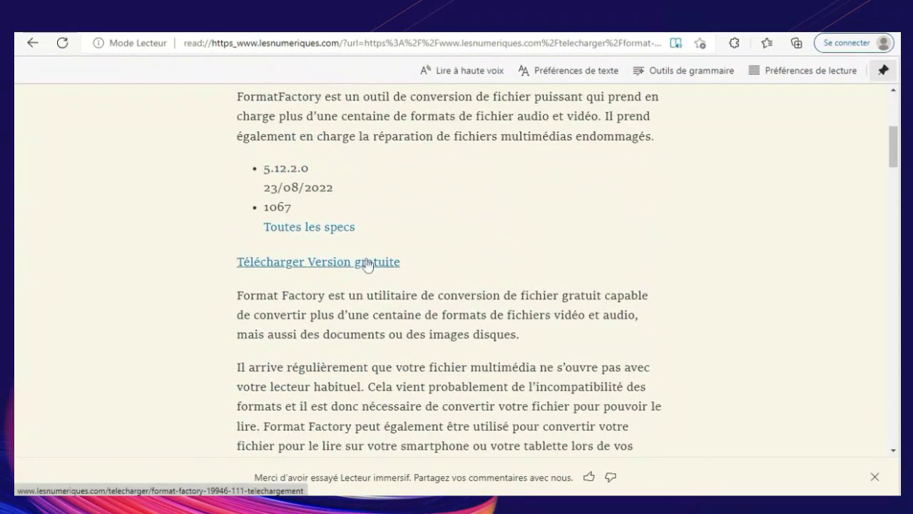
{"action": "left_click", "coordinate": [371, 263]}
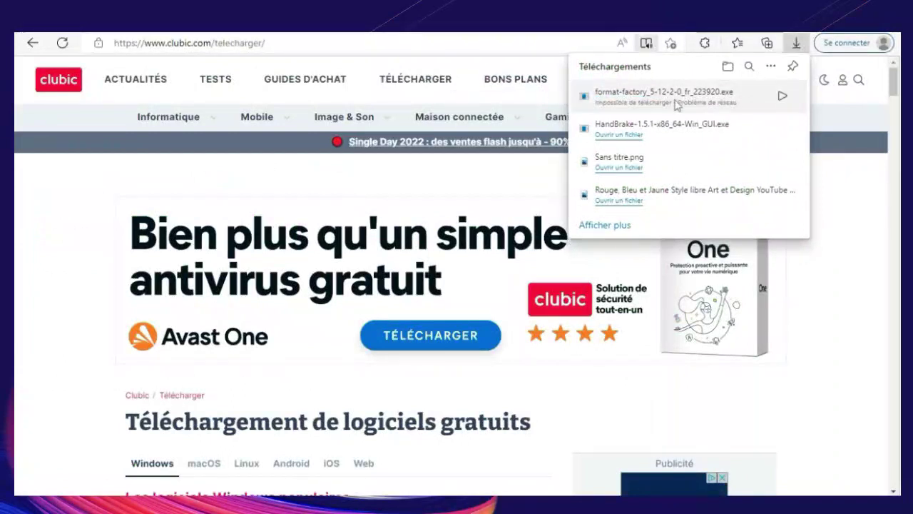
Resume the interrupted Format Factory download and launch format-factory_5-12-2-0_fr_223920 from its download folder.
{"action": "left_click", "coordinate": [676, 105]}
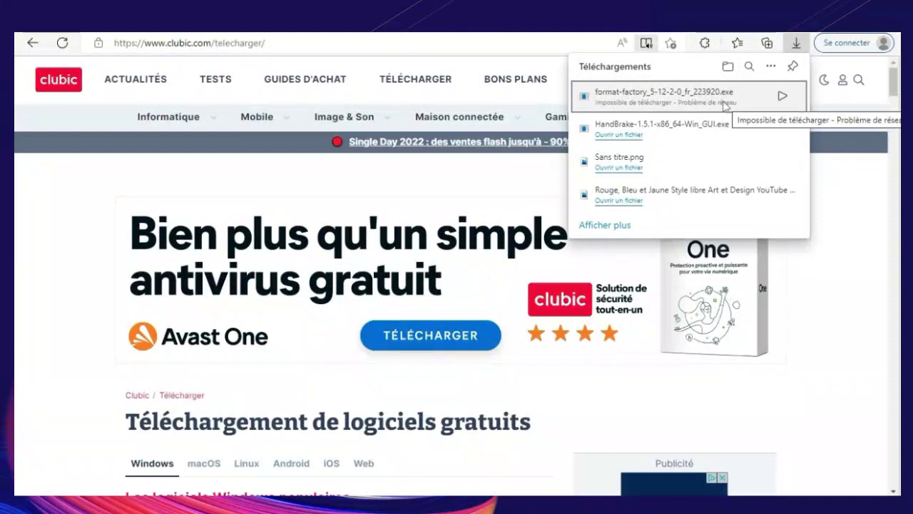
{"action": "left_click", "coordinate": [751, 95]}
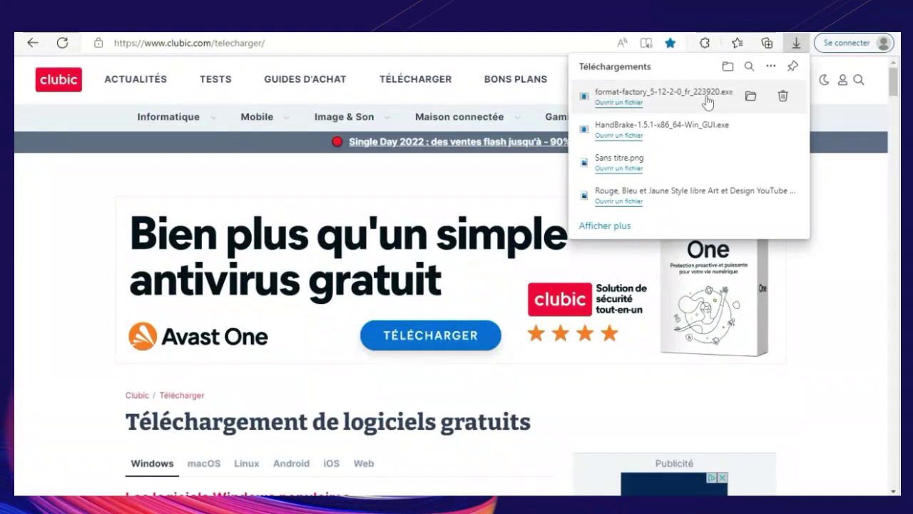
{"action": "left_click", "coordinate": [750, 98]}
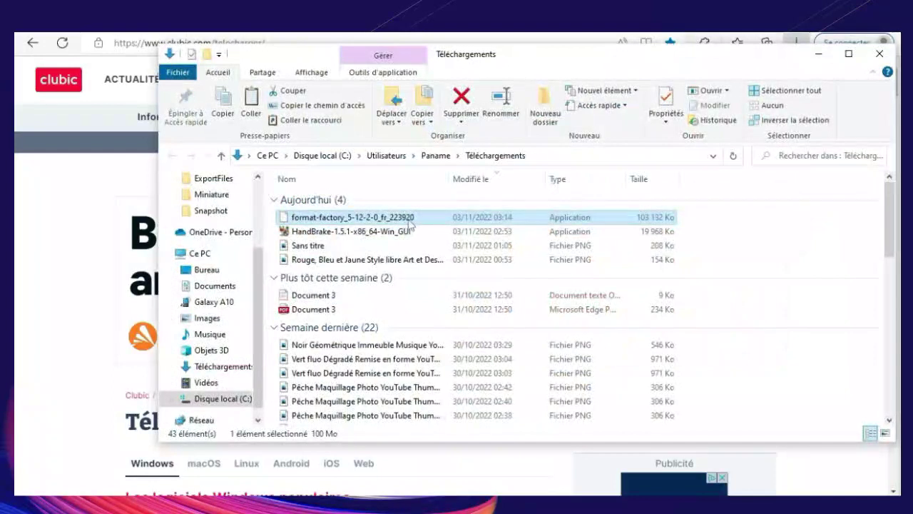
{"action": "double_click", "coordinate": [371, 219]}
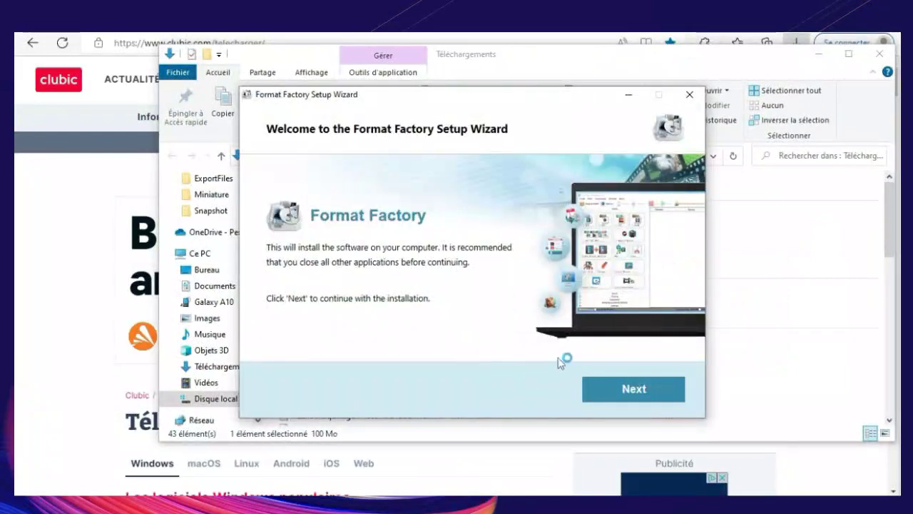
Accept the Format Factory license agreement and set the desktop folder as the installation destination.
{"action": "left_click", "coordinate": [637, 398]}
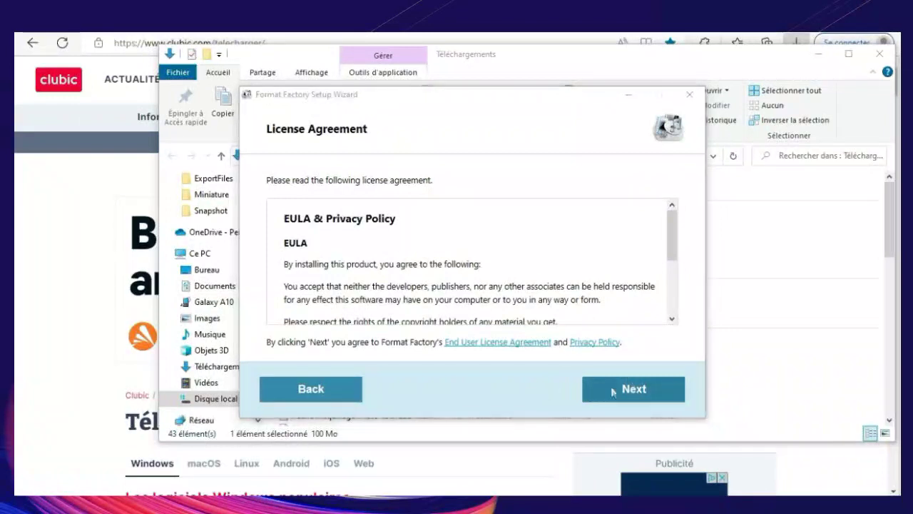
{"action": "left_click", "coordinate": [627, 391]}
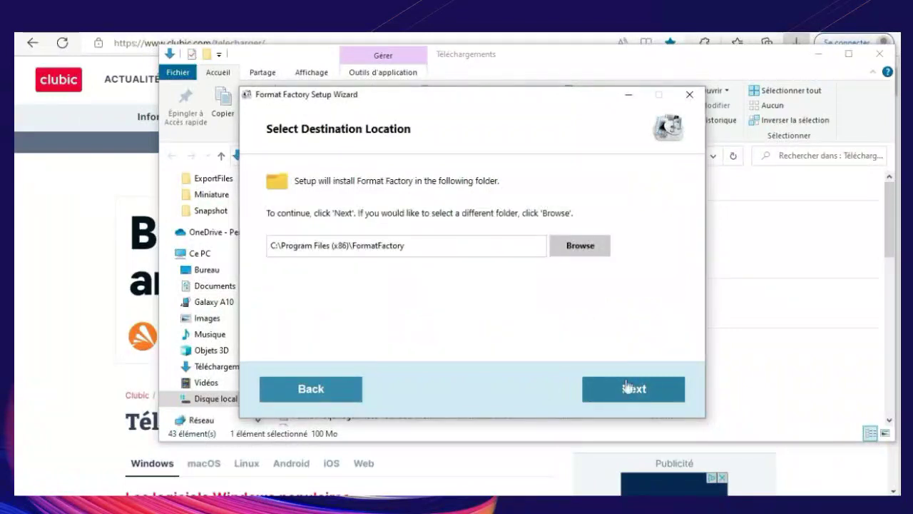
{"action": "left_click", "coordinate": [581, 252]}
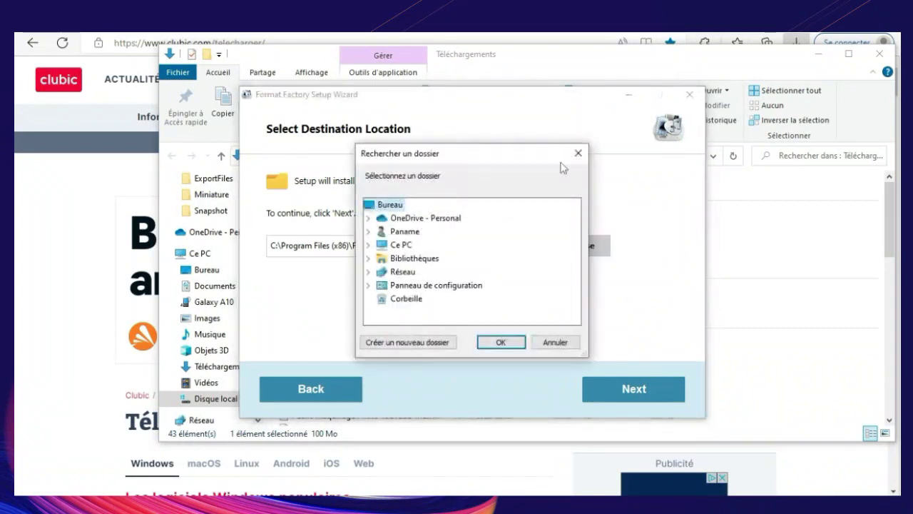
{"action": "left_click", "coordinate": [501, 342]}
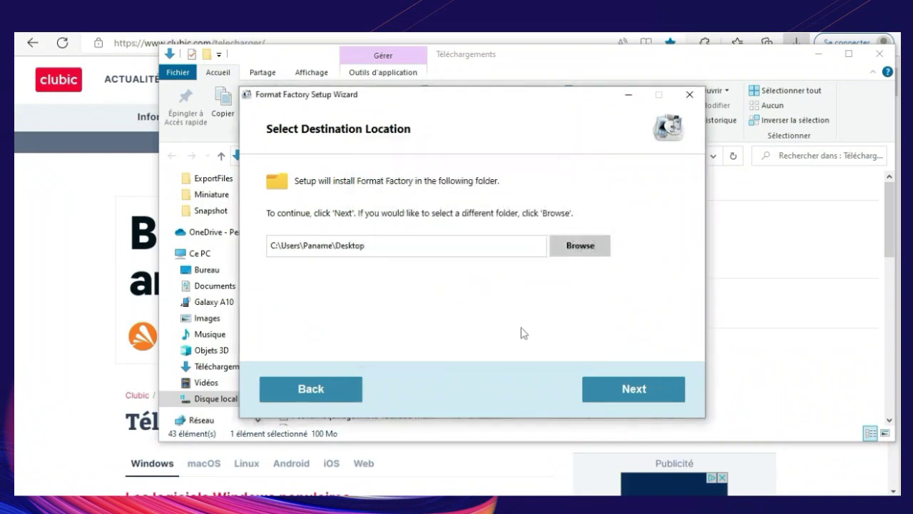
{"action": "left_click", "coordinate": [630, 397]}
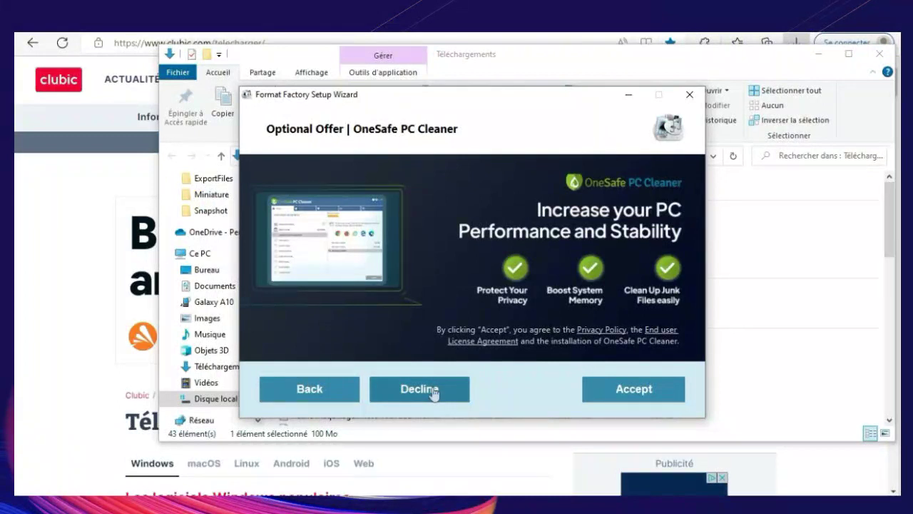
Decline the OneSafe PC Cleaner and Opera offers, continue past the TeraByte offer, and finish the setup with Launch Format Factory enabled.
{"action": "left_click", "coordinate": [414, 400]}
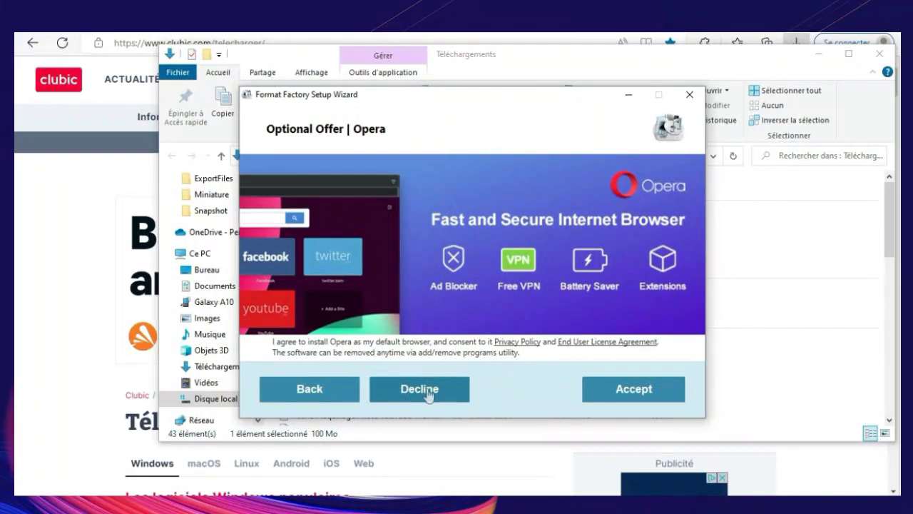
{"action": "left_click", "coordinate": [428, 394]}
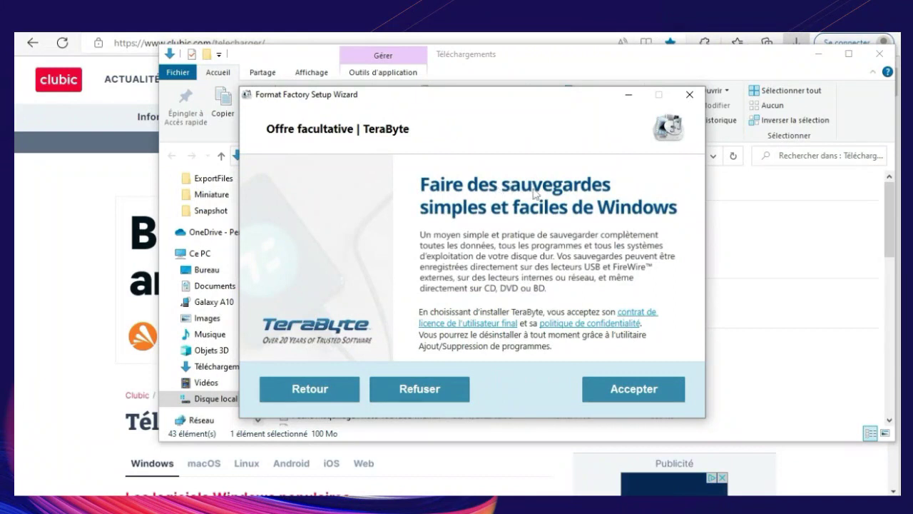
{"action": "key", "text": "Return"}
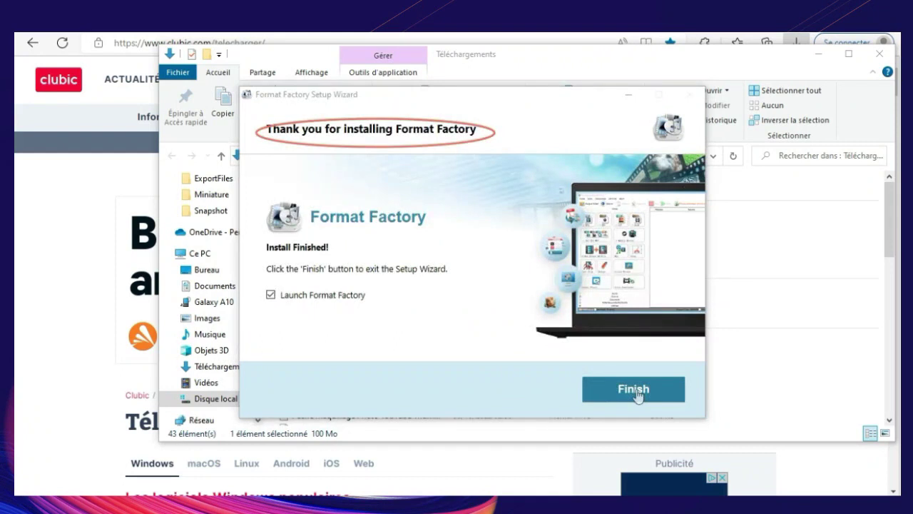
{"action": "left_click", "coordinate": [637, 396]}
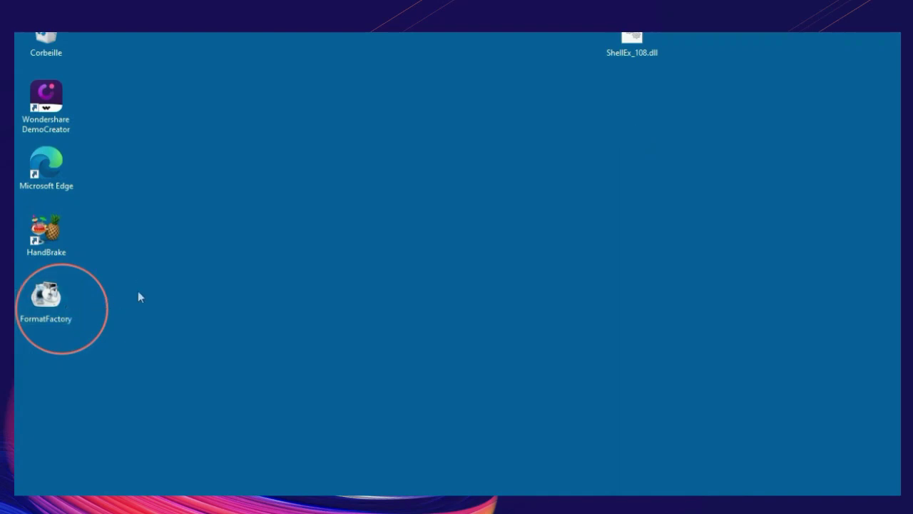
{"action": "double_click", "coordinate": [42, 307]}
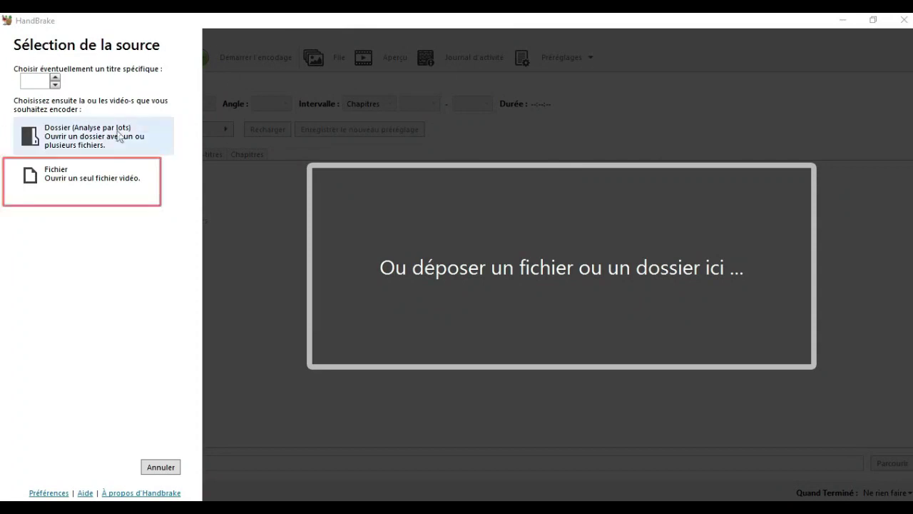
In HandBrake, load the single video file Facebook ads 4 as the source and enable web optimisation for the MP4 output.
{"action": "left_click", "coordinate": [77, 183]}
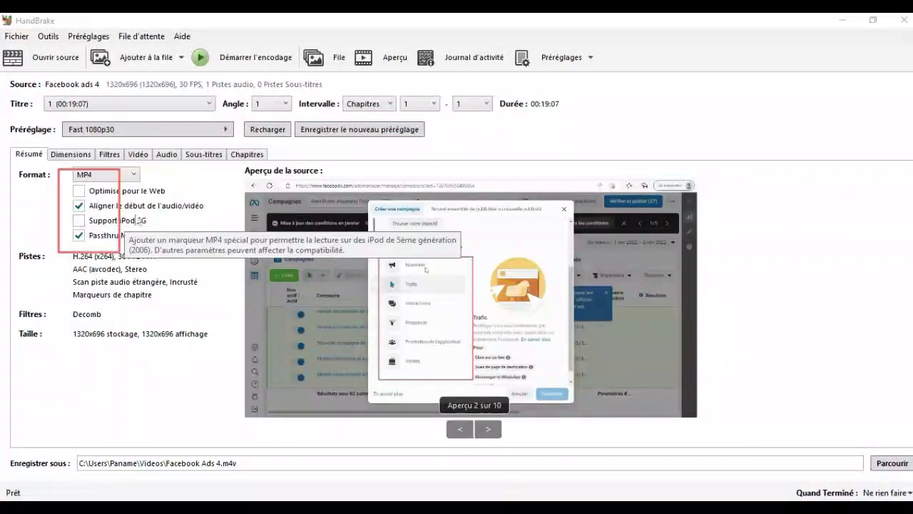
{"action": "left_click", "coordinate": [79, 191]}
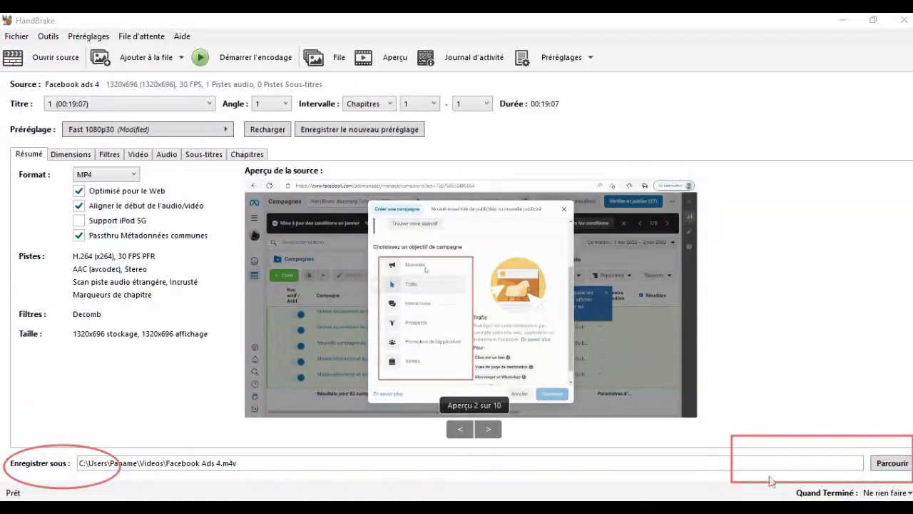
Set the output file to Facebook Ads 4.m4v in the Wondershare DemoCreator ExportFiles folder and start the encoding.
{"action": "left_click", "coordinate": [892, 463]}
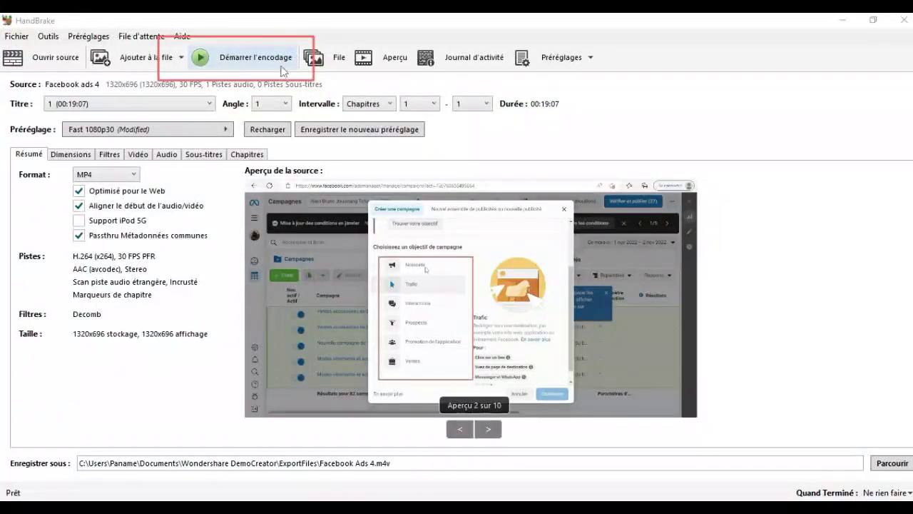
{"action": "left_click", "coordinate": [237, 60]}
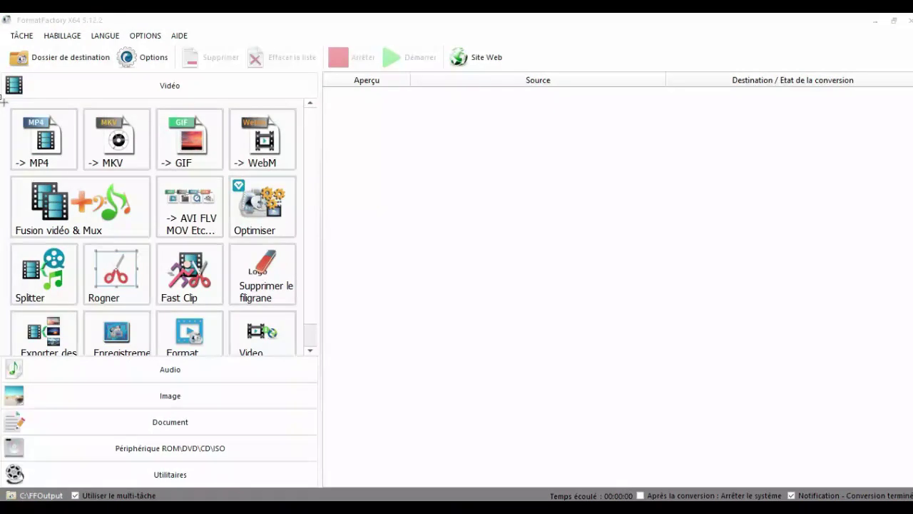
In FormatFactory, queue Facebook Ads 4.m4v for conversion to MP4 with C:\FFOutput as the output folder.
{"action": "left_click", "coordinate": [48, 145]}
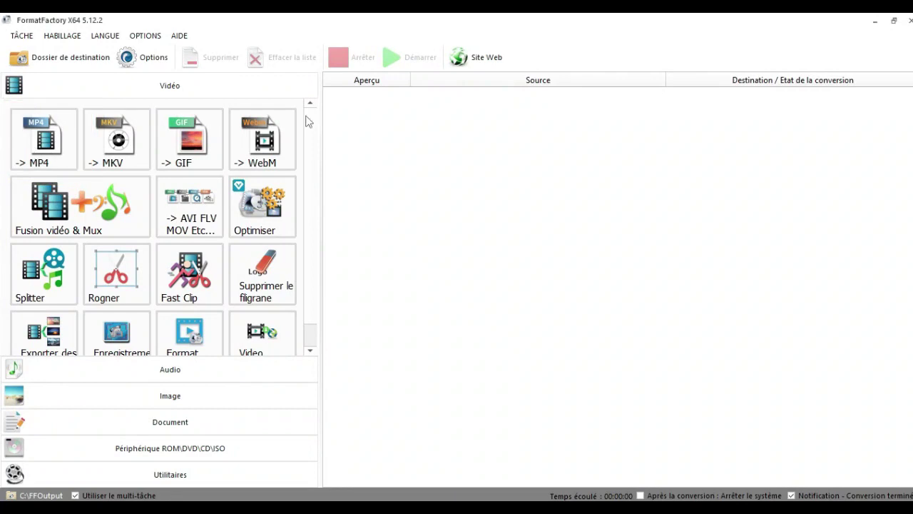
{"action": "left_click", "coordinate": [41, 152]}
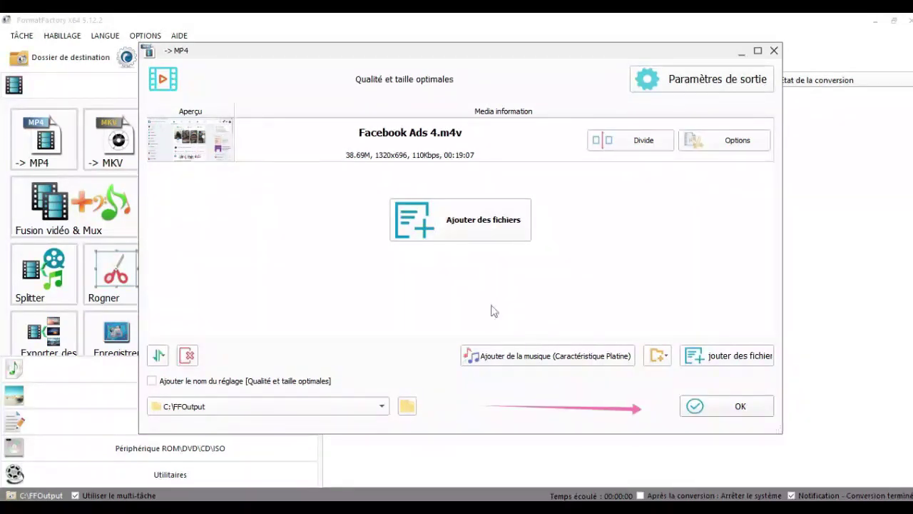
{"action": "left_click", "coordinate": [734, 408]}
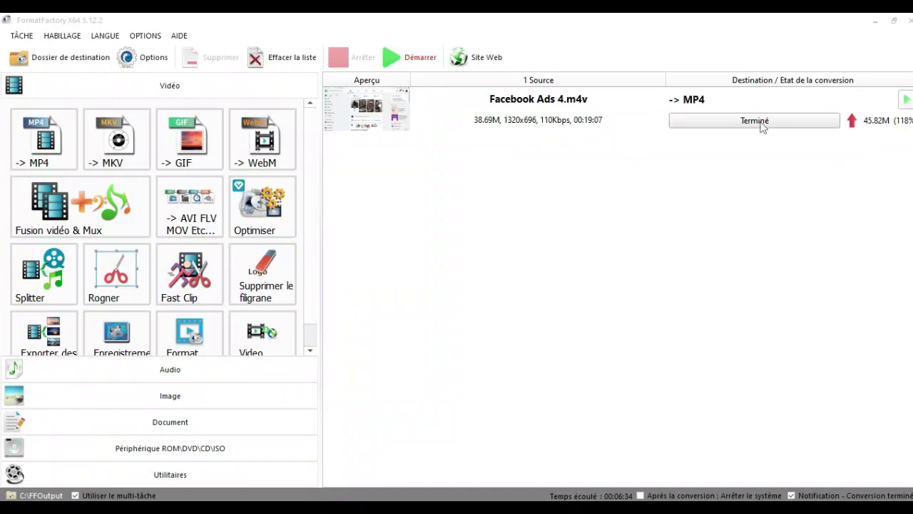
Open the output folder of the converted Facebook Ads 4 task and select the resulting video file.
{"action": "left_click", "coordinate": [762, 126]}
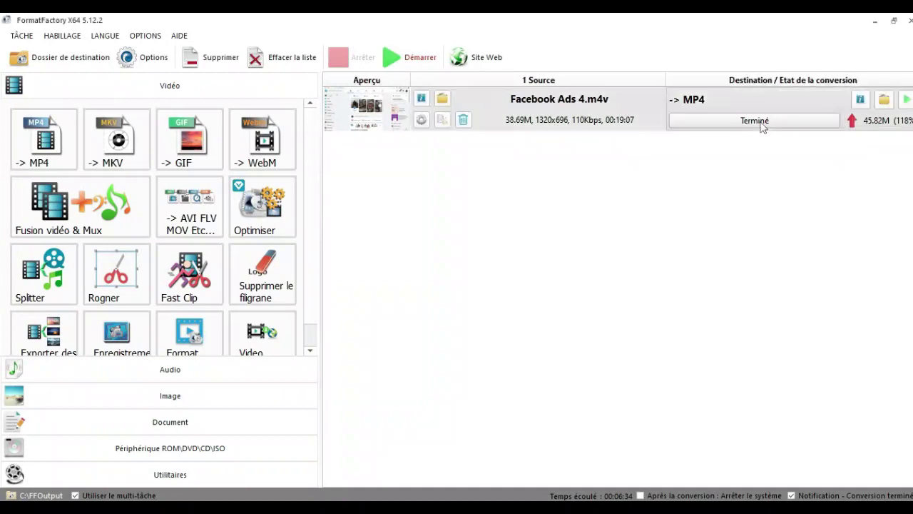
{"action": "left_click", "coordinate": [885, 100]}
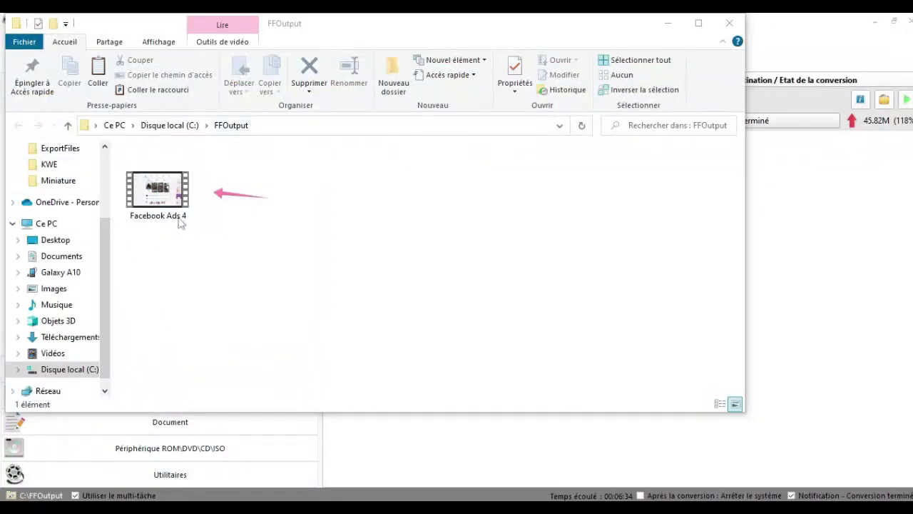
{"action": "left_click", "coordinate": [158, 191]}
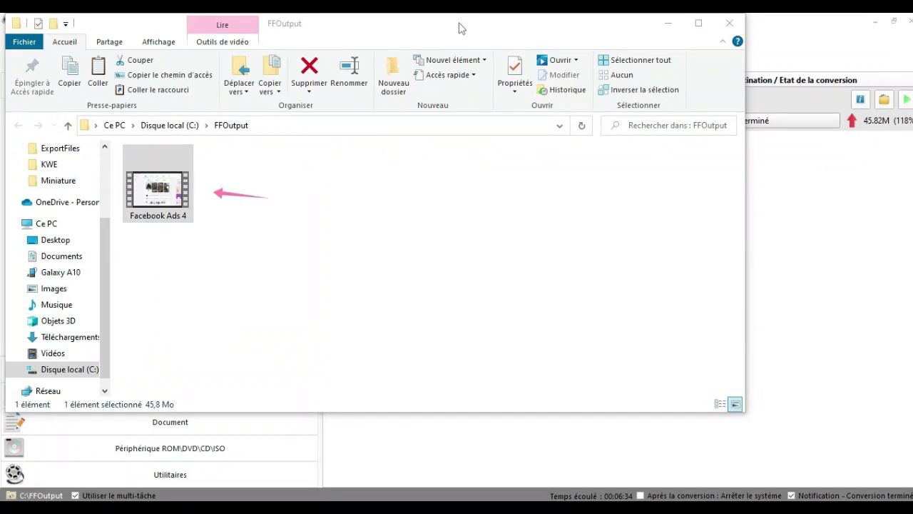